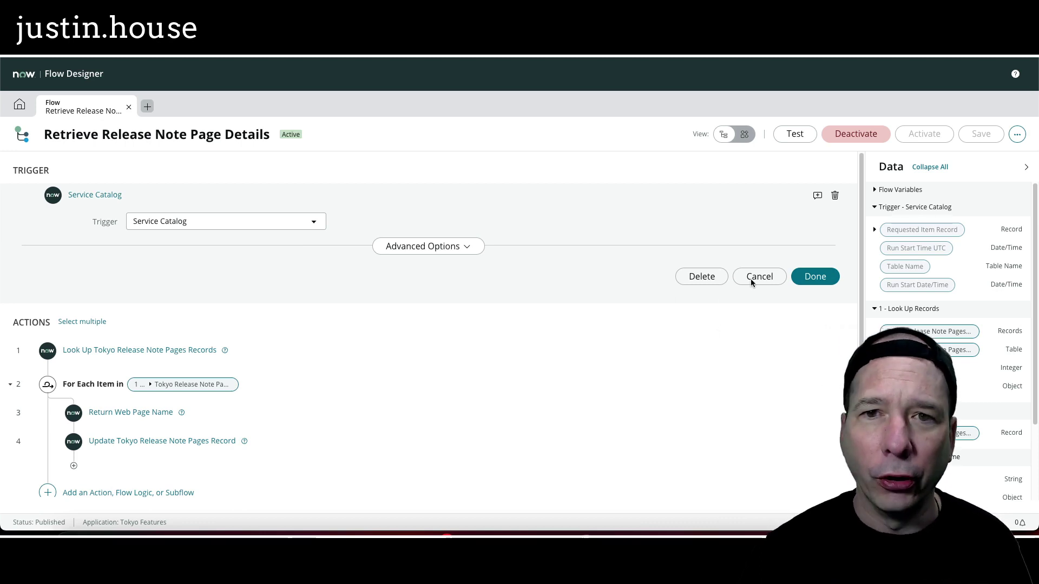
pyautogui.click(768, 276)
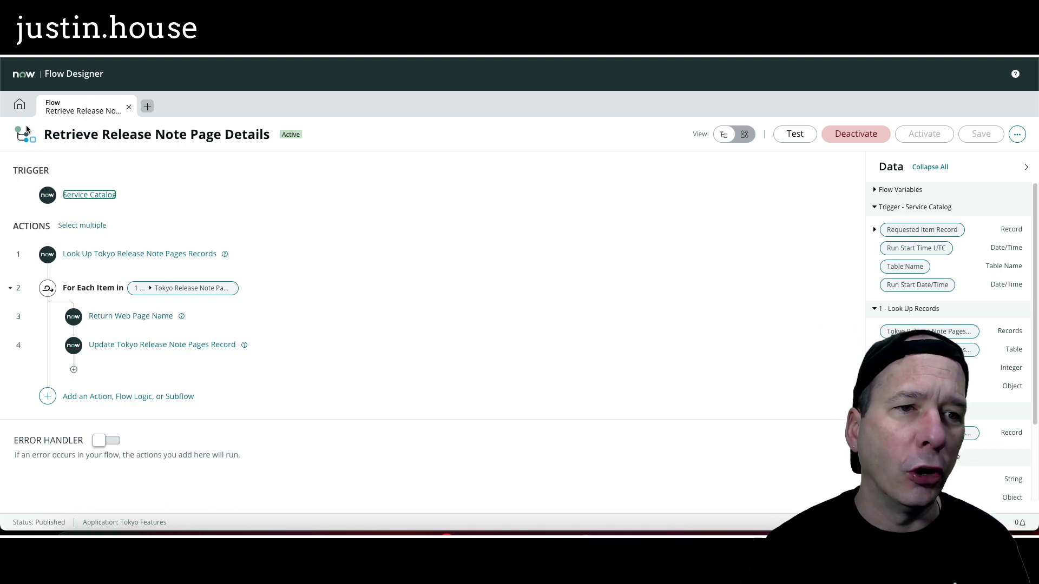
pyautogui.moveTo(30, 124); pyautogui.dragTo(311, 162)
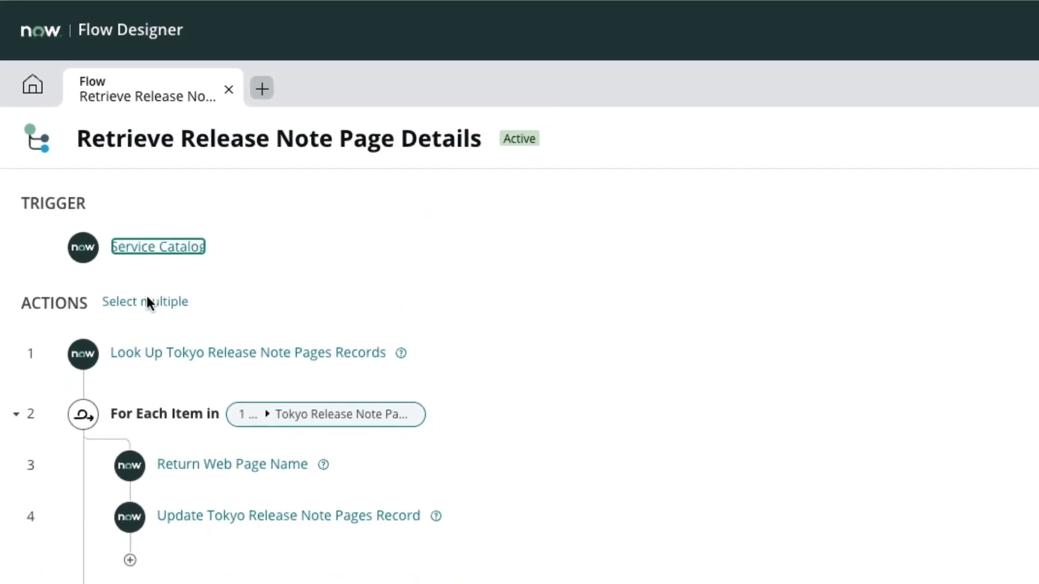
# Select the Look Up records and For Each actions with their children, then start converting them to a subflow.
pyautogui.click(147, 301)
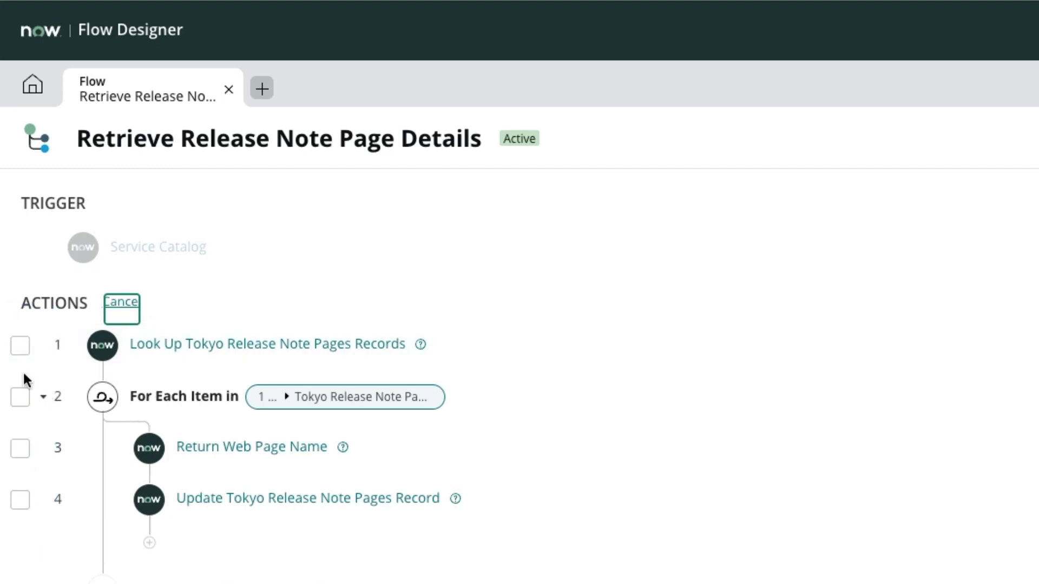
pyautogui.click(20, 346)
pyautogui.click(20, 396)
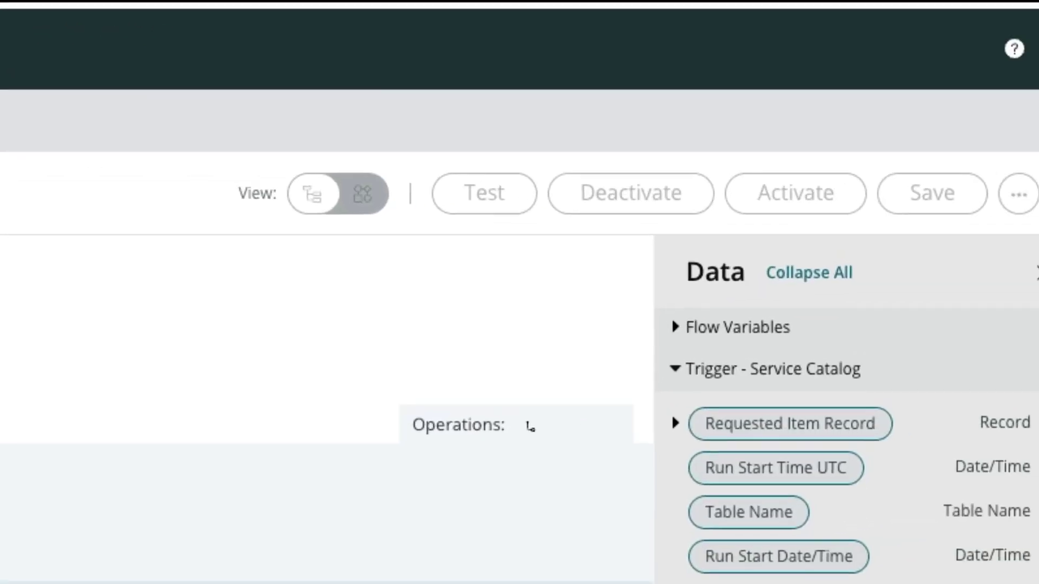
pyautogui.moveTo(349, 373); pyautogui.dragTo(570, 463)
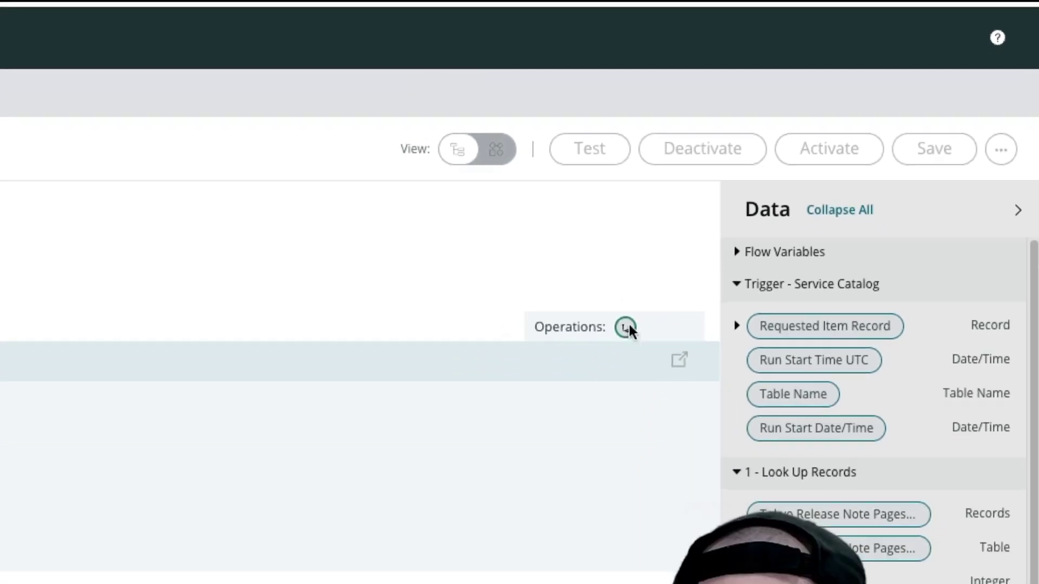
pyautogui.click(792, 196)
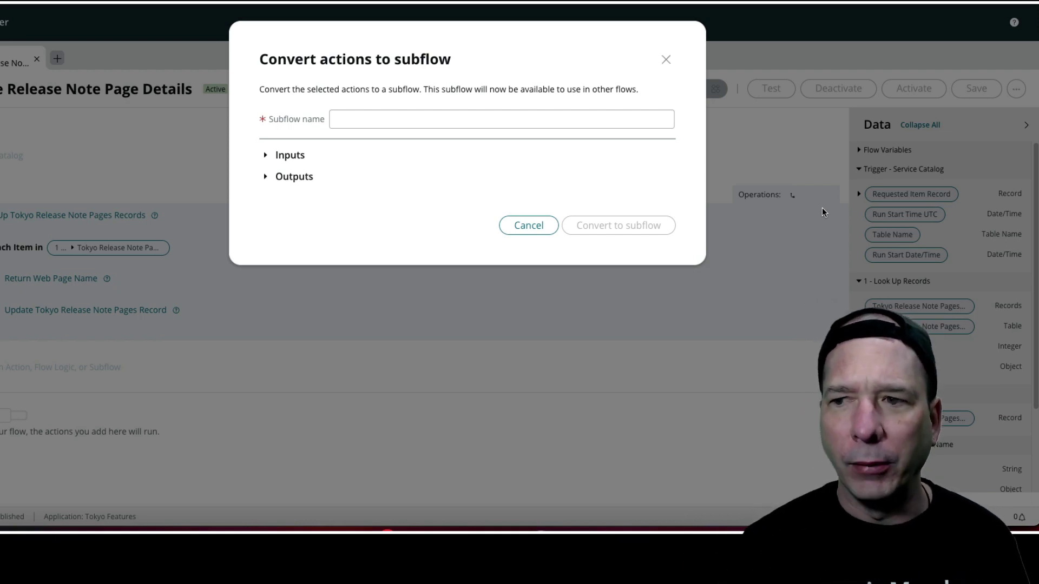
# Name the subflow 'Get Release Note Page Details' and convert the four actions into it.
pyautogui.click(448, 124)
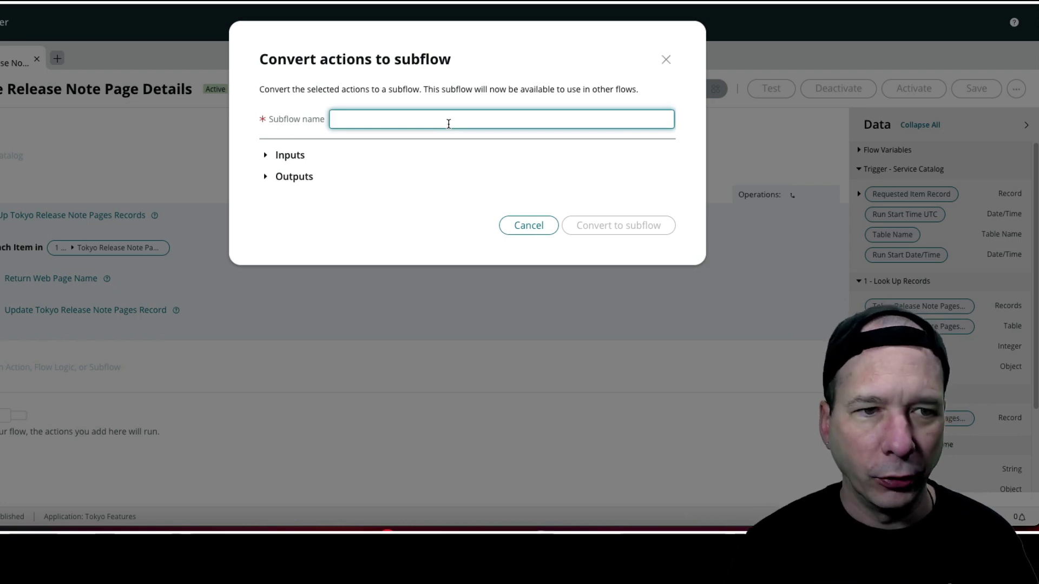
pyautogui.write('R')
pyautogui.press('BackSpace')
pyautogui.write('Get Release Note Page Details')
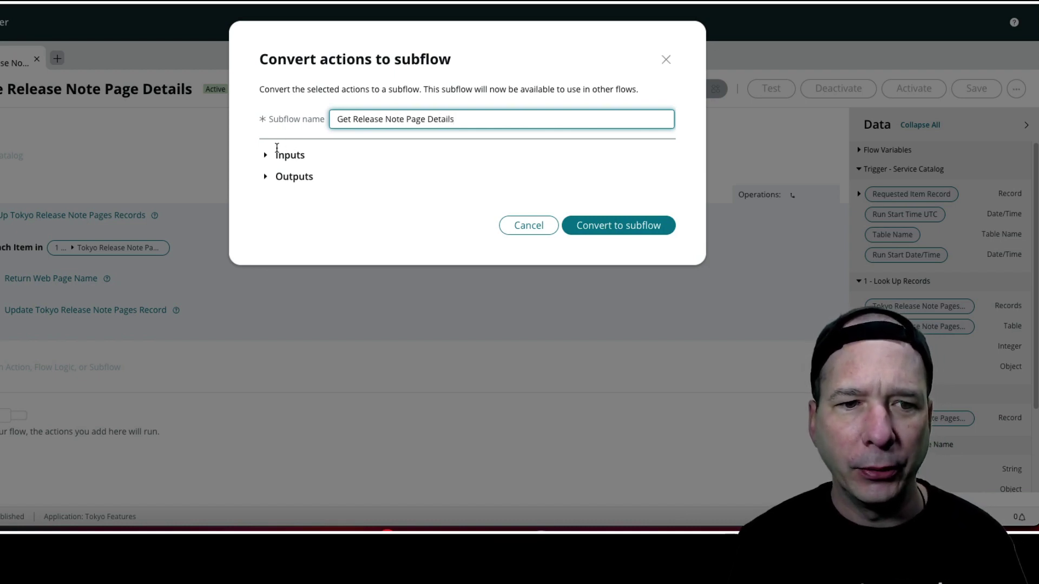
pyautogui.click(612, 231)
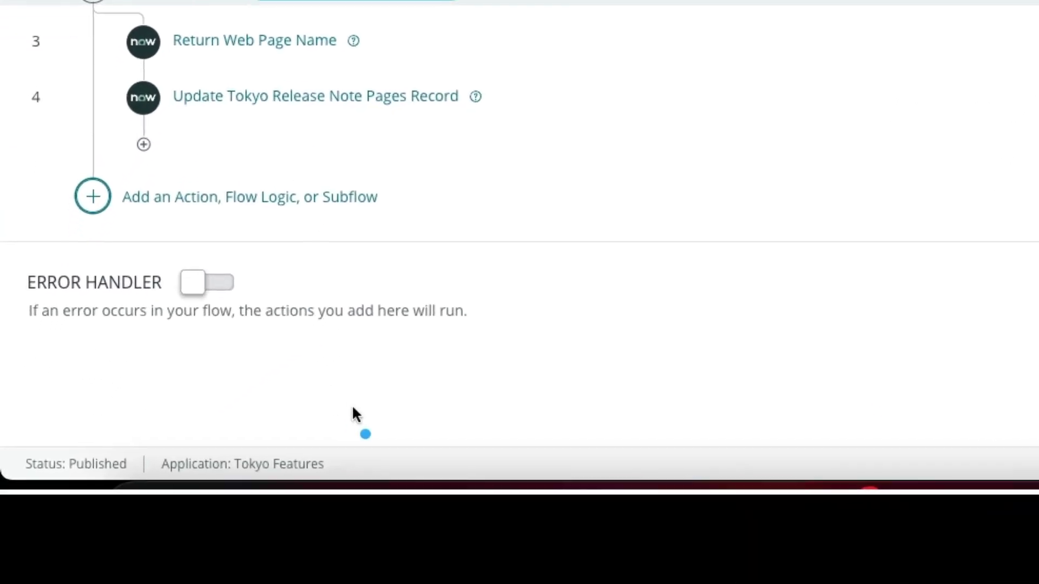
# Wait for the conversion to finish and check the footer's Application label.
pyautogui.moveTo(375, 362); pyautogui.dragTo(234, 407)
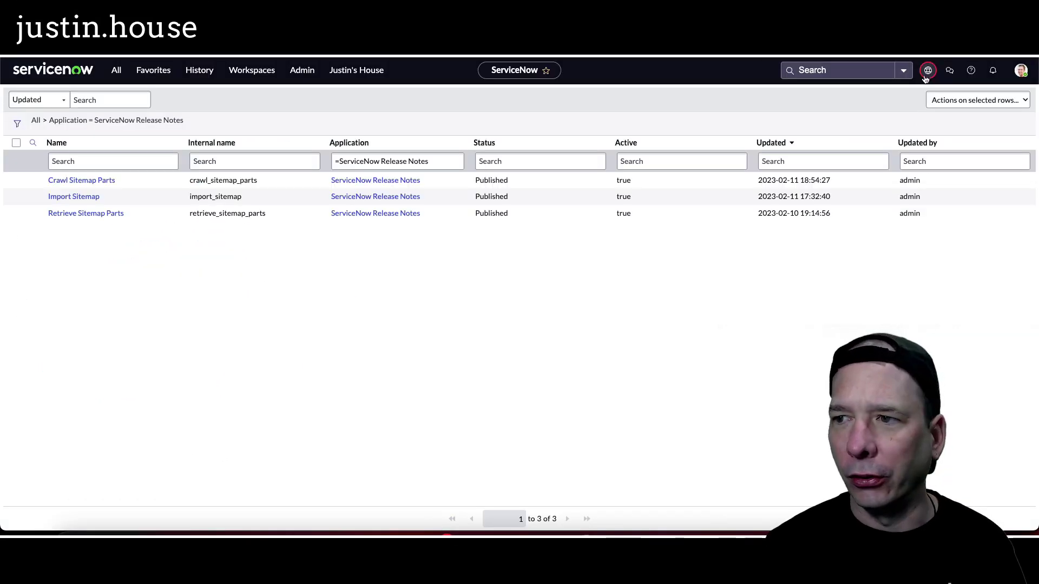
# Check the current application scope from the globe icon.
pyautogui.click(925, 70)
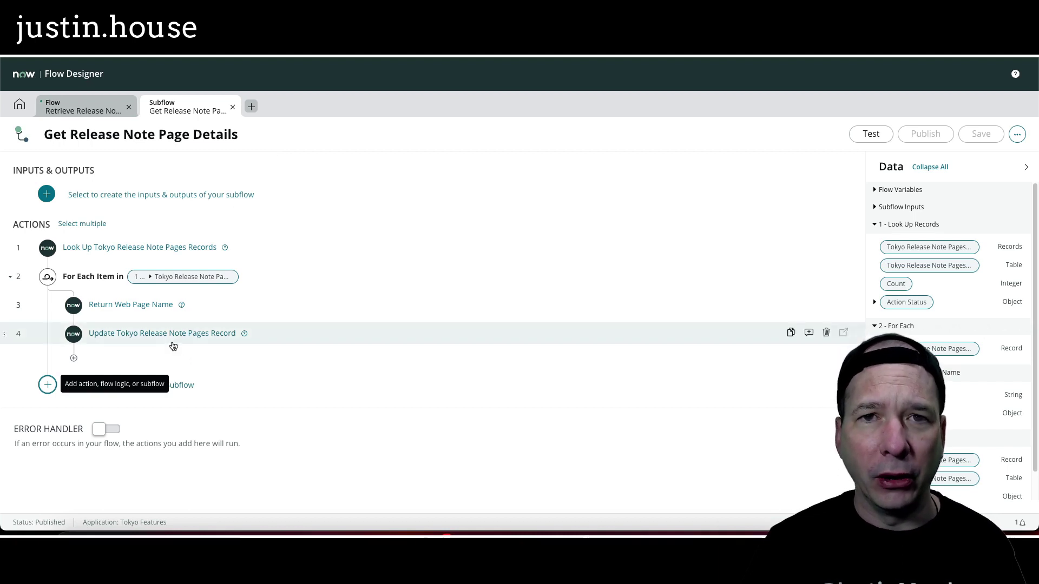
# Start a Copy subflow and strip the 'Copy of ' prefix from the name, keeping ServiceNow Release Notes.
pyautogui.click(1017, 134)
pyautogui.click(961, 239)
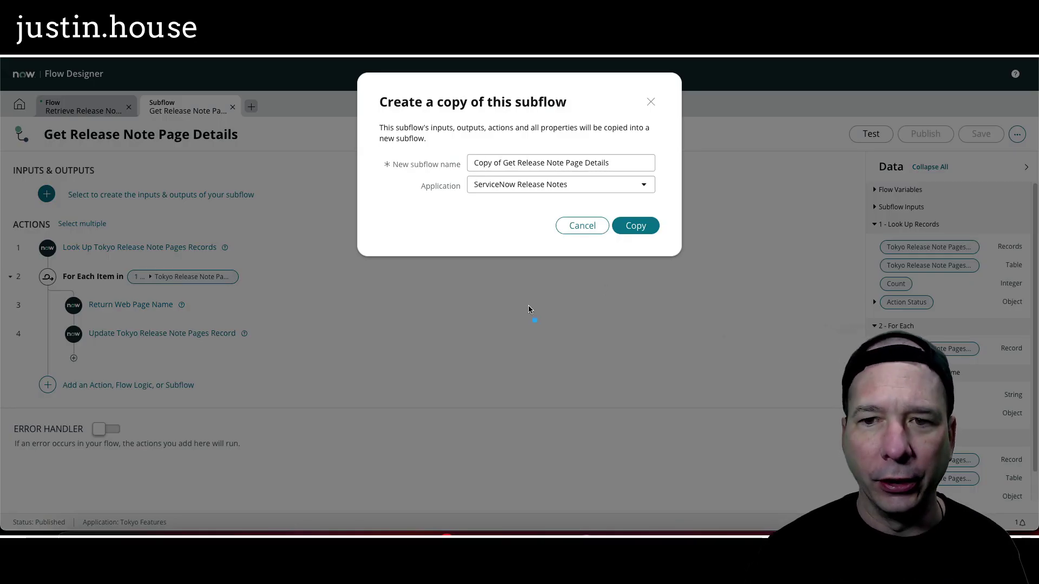
pyautogui.moveTo(387, 141); pyautogui.dragTo(577, 194)
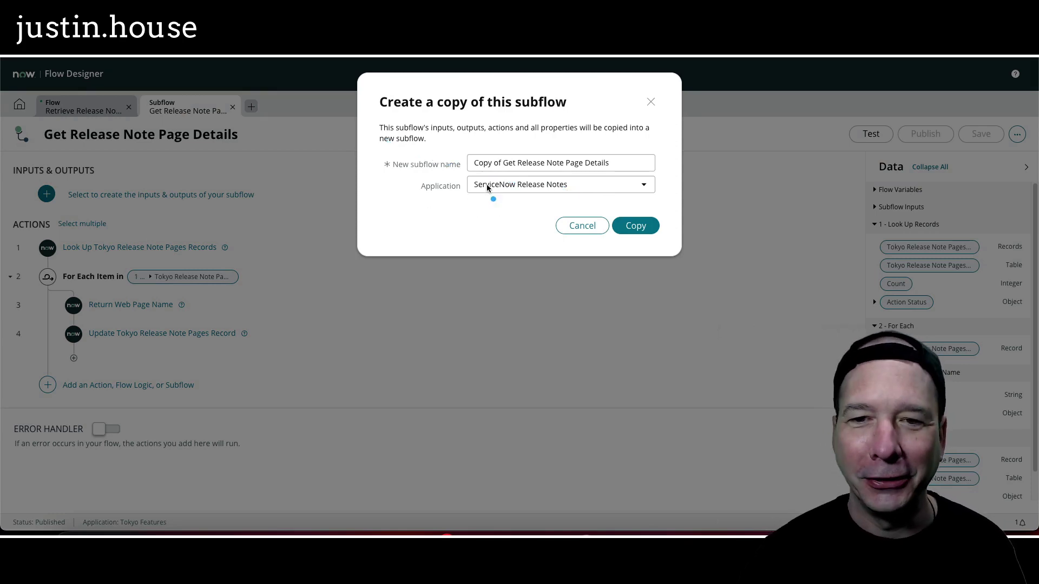
pyautogui.moveTo(582, 180)
pyautogui.mouseDown()
pyautogui.moveTo(486, 174)
pyautogui.moveTo(597, 197)
pyautogui.mouseUp()
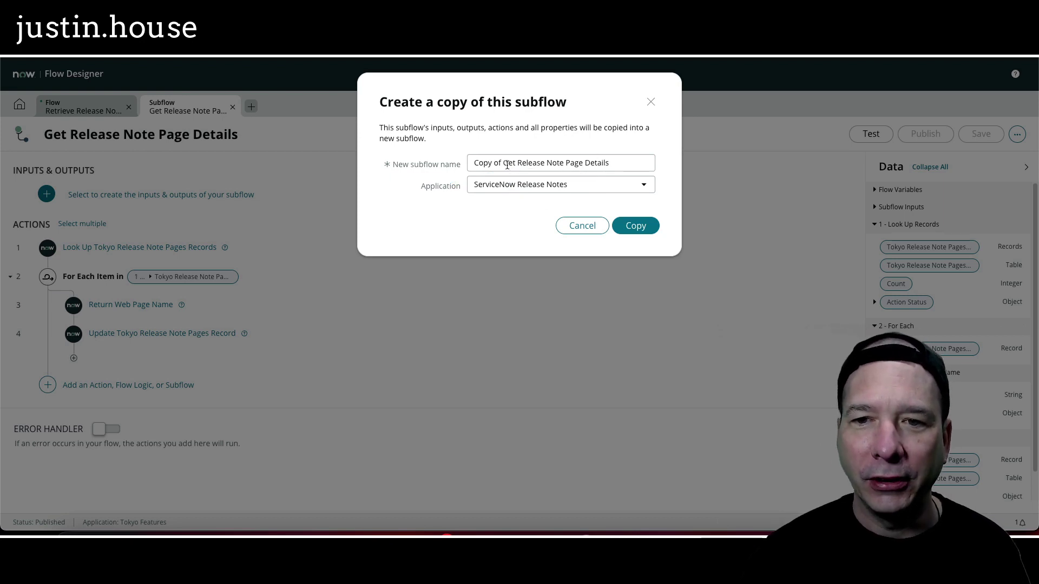
pyautogui.moveTo(503, 165); pyautogui.dragTo(462, 172)
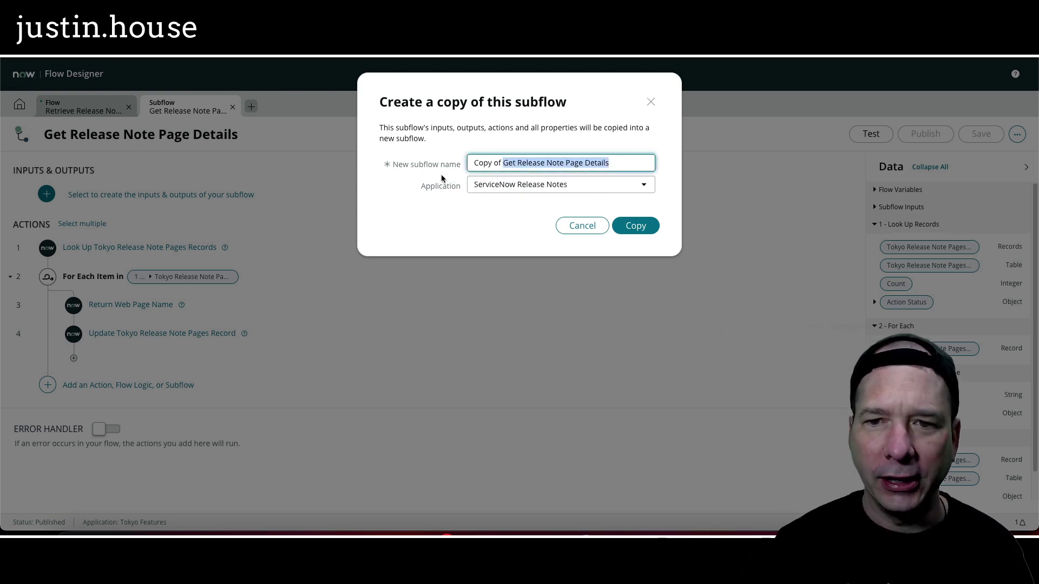
pyautogui.click(488, 163)
pyautogui.press('Delete')
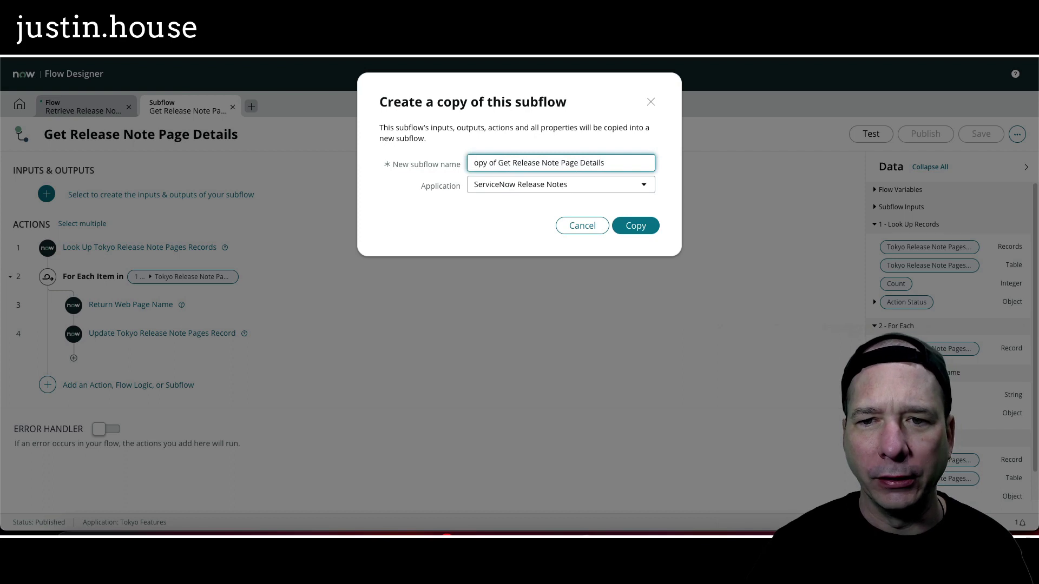
pyautogui.press('Delete')
pyautogui.press('Delete')
pyautogui.press('Delete')
pyautogui.press('Delete')
pyautogui.press('Delete')
pyautogui.press('Delete')
pyautogui.press('Delete')
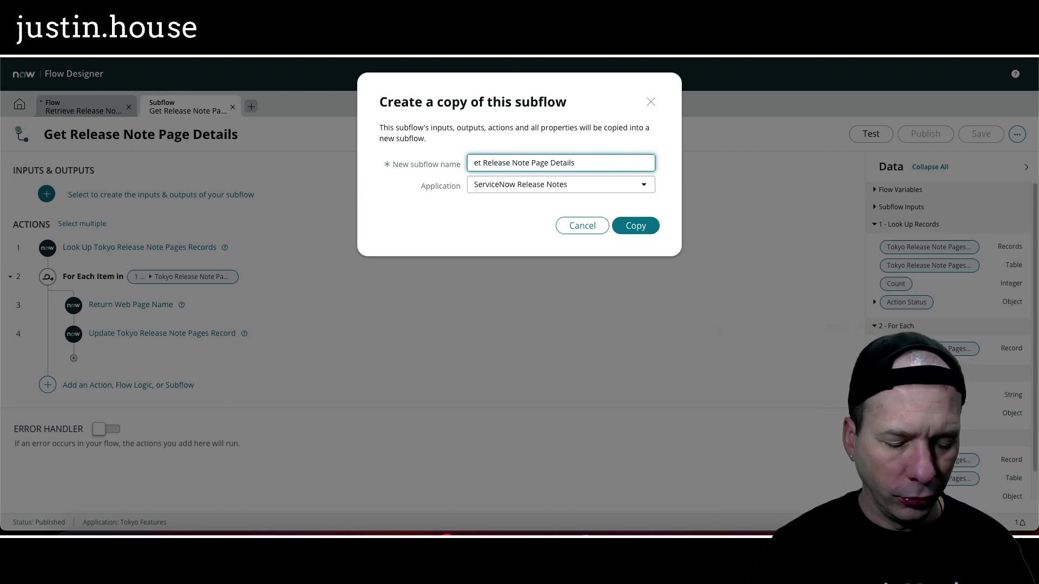
# Create the Get Release Note Page Details copy in ServiceNow Release Notes and let it process.
pyautogui.write('G')
pyautogui.click(637, 222)
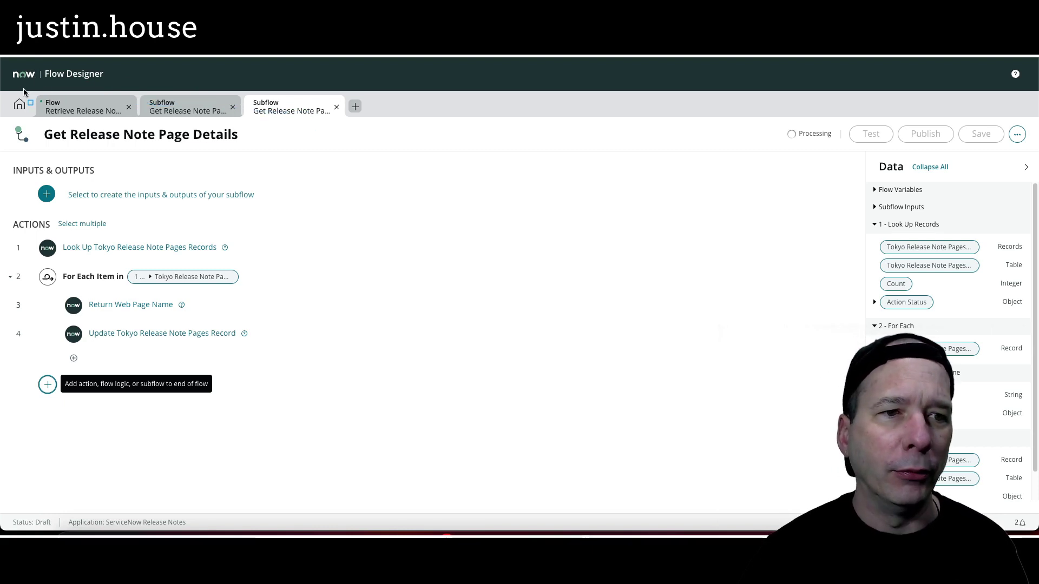
pyautogui.moveTo(24, 92); pyautogui.dragTo(371, 123)
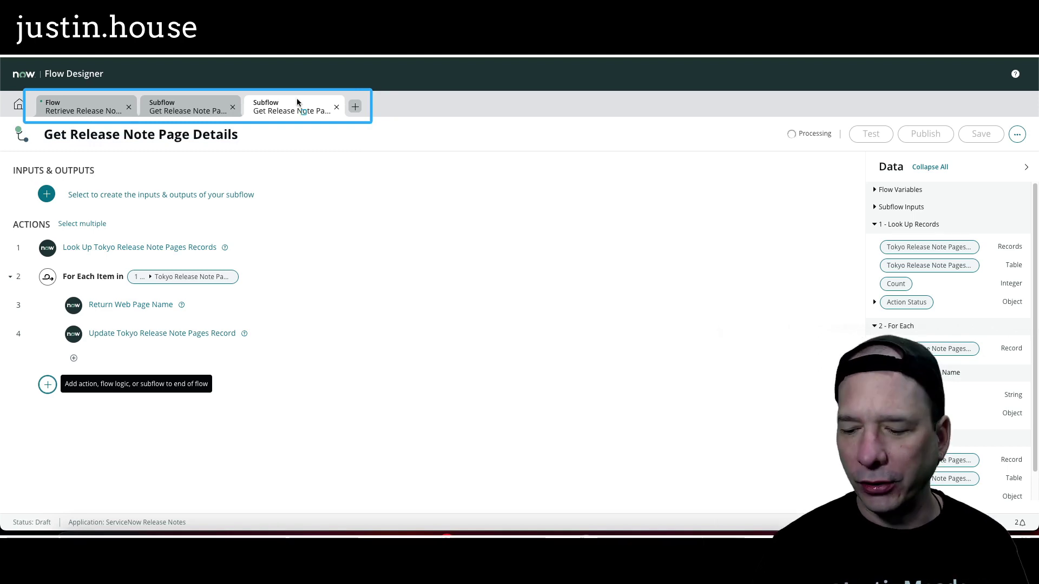
pyautogui.moveTo(751, 106); pyautogui.dragTo(857, 165)
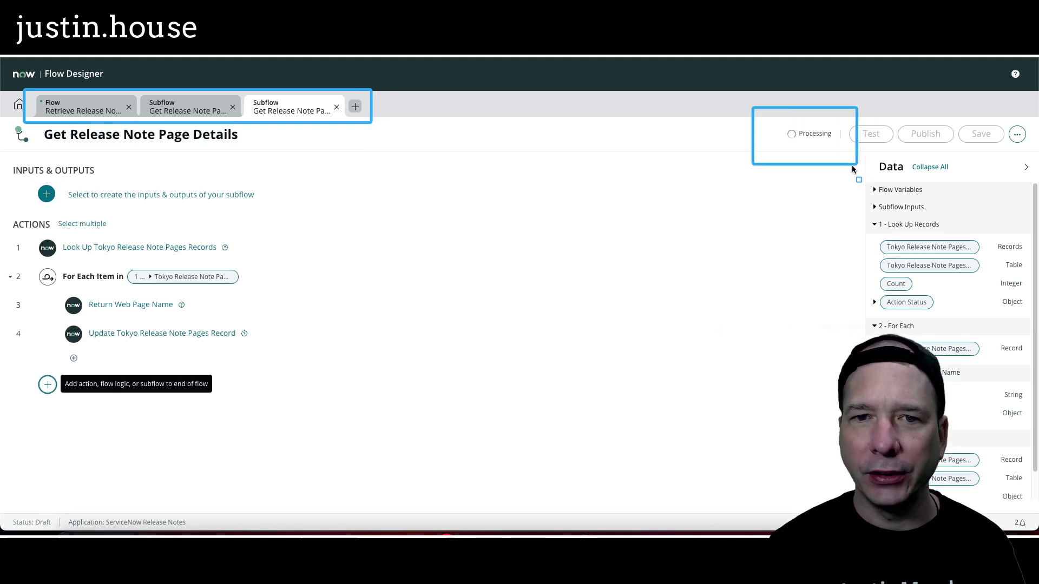